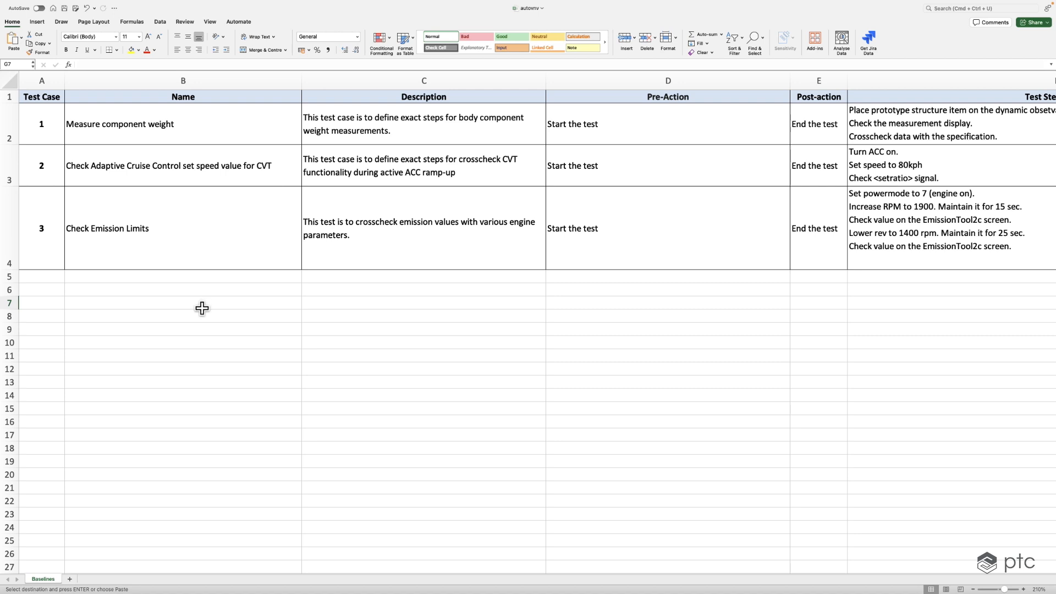
- Examine the test case columns of the spreadsheet, from Description through Test Step Action, Expected Result and Verifies
scroll(202, 308, "right", 6)
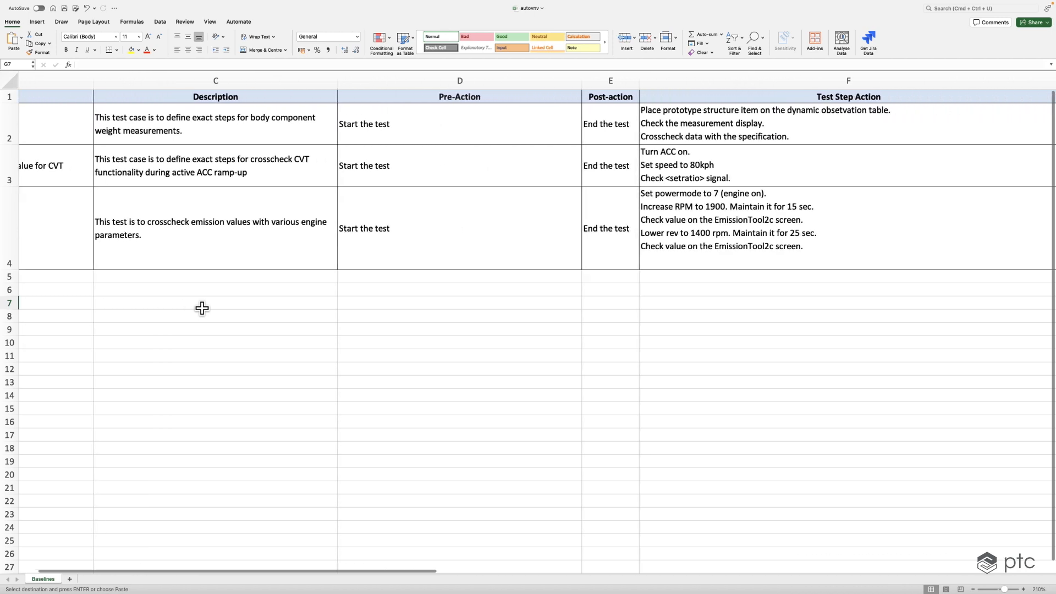
scroll(202, 308, "right", 8)
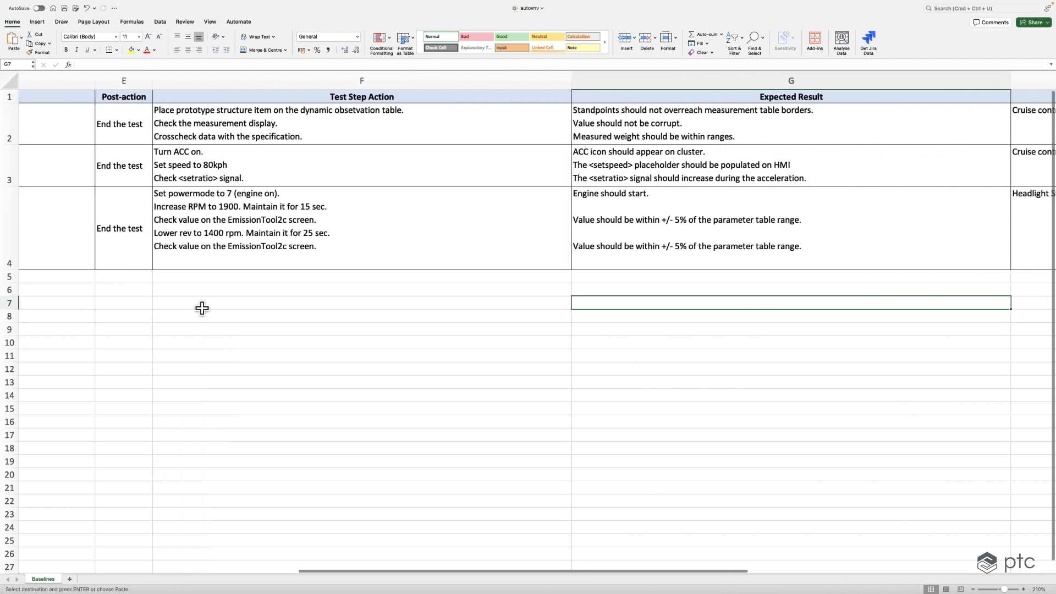
scroll(202, 308, "right", 3)
scroll(202, 308, "left", 6)
scroll(202, 308, "right", 2)
scroll(202, 309, "right", 3)
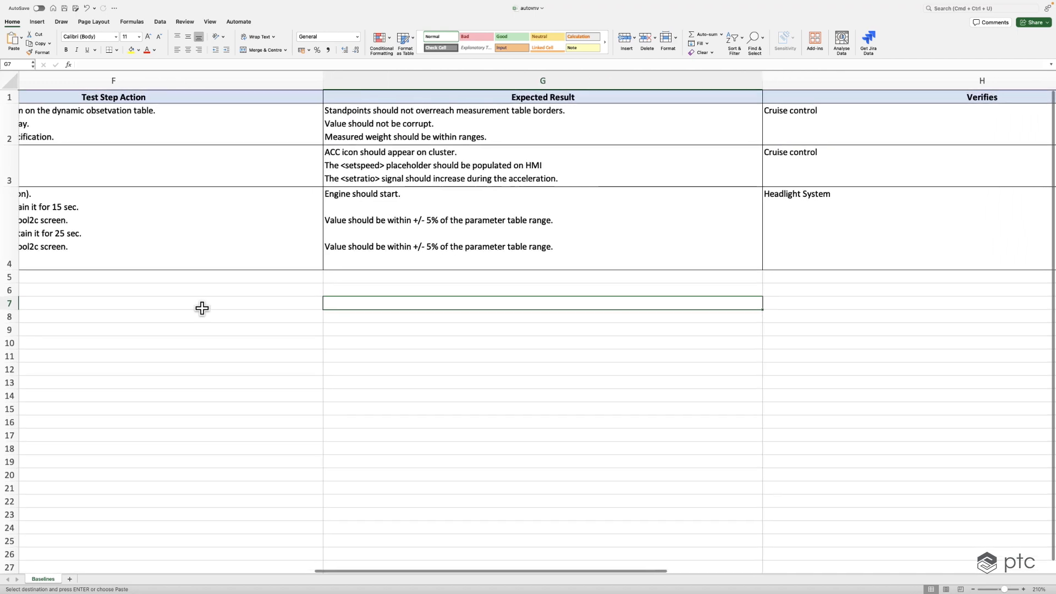
scroll(202, 308, "left", 5)
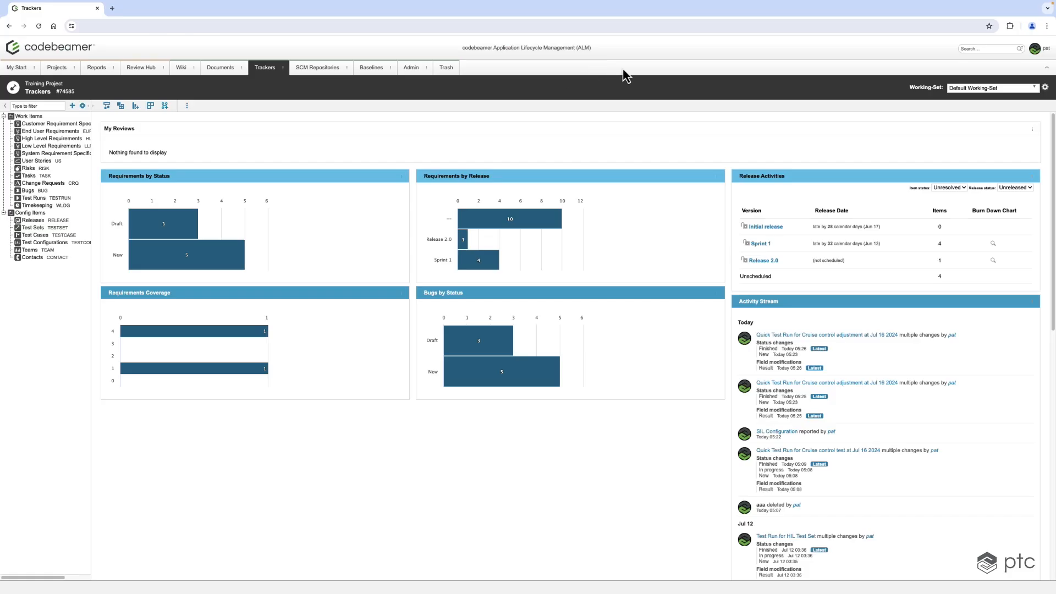
- Switch to codebeamer and start an import into the Training Project's Test Cases tracker
left_click(34, 235)
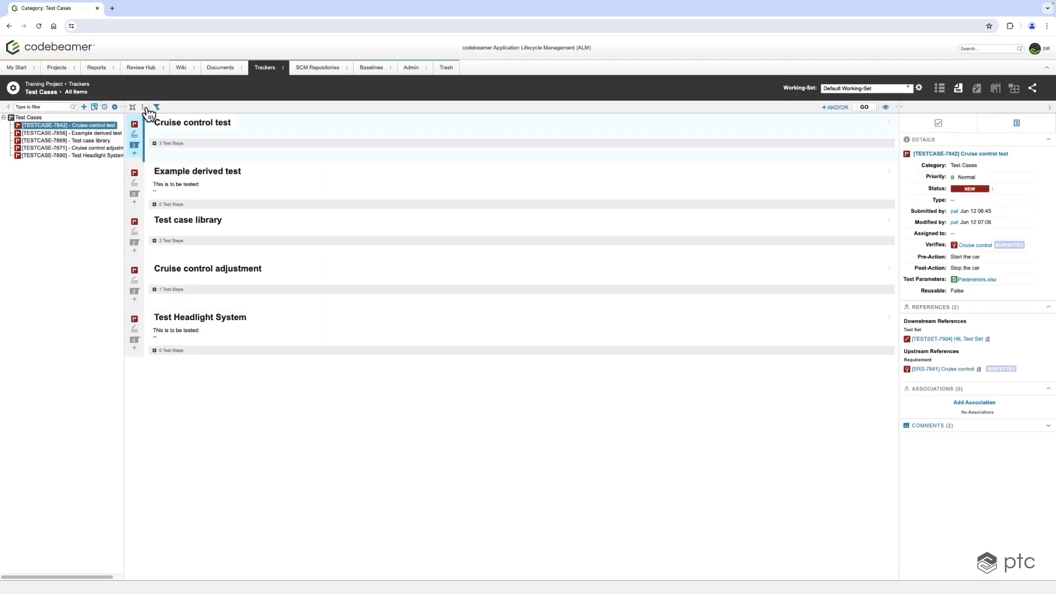
left_click(145, 108)
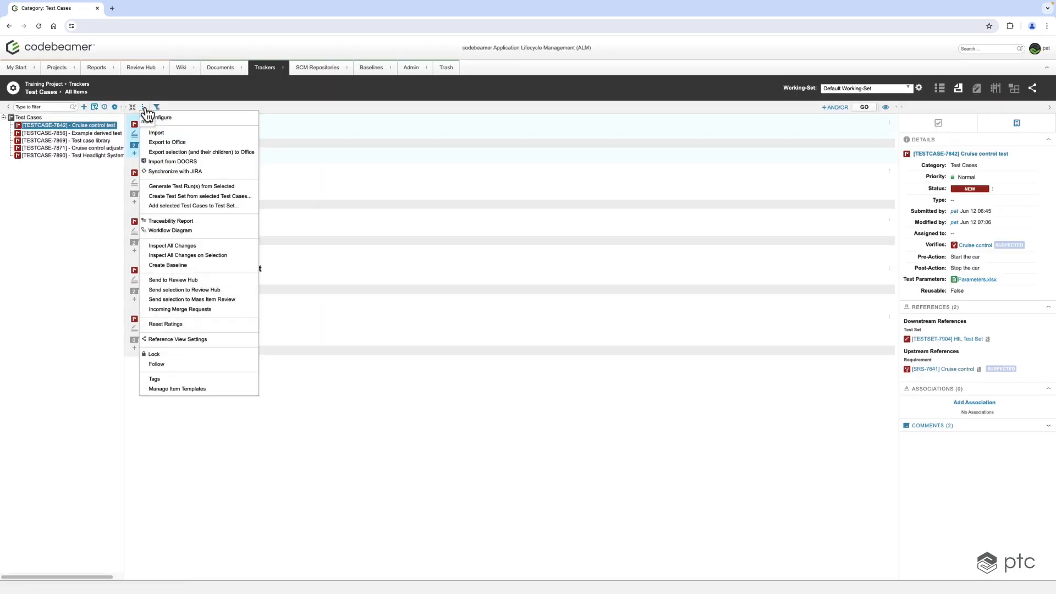
left_click(172, 134)
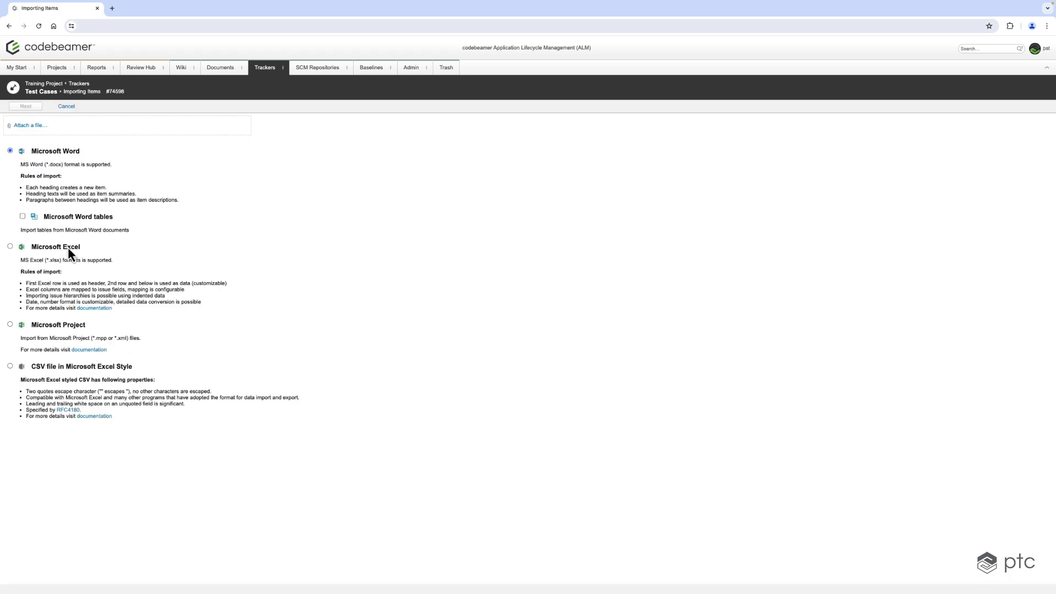
- Attach autovnv.xlsx from the Desktop as the Microsoft Excel import source and continue to the column assignment
left_click(42, 126)
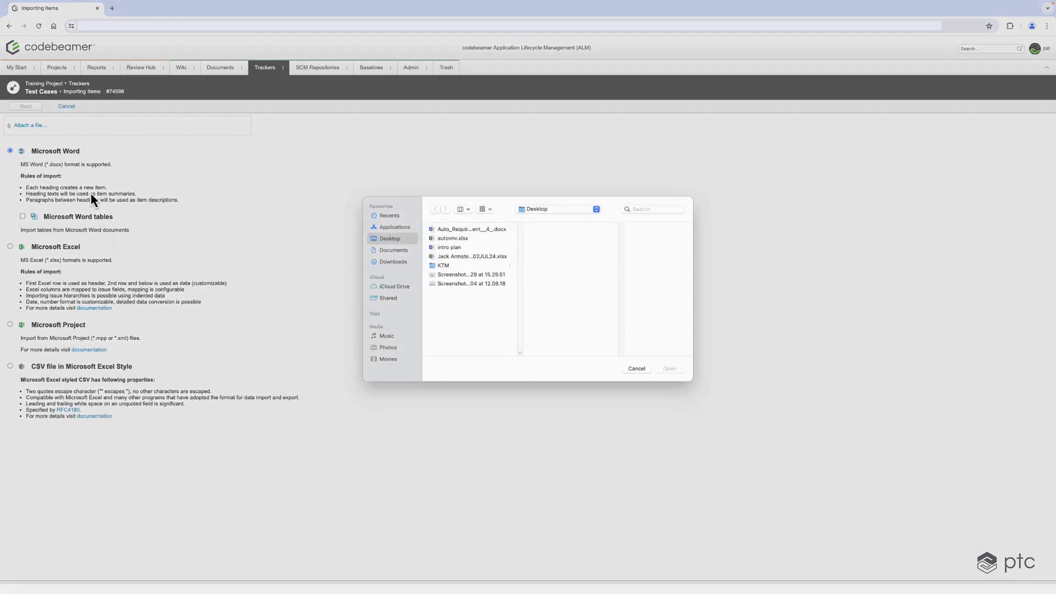
left_click(452, 247)
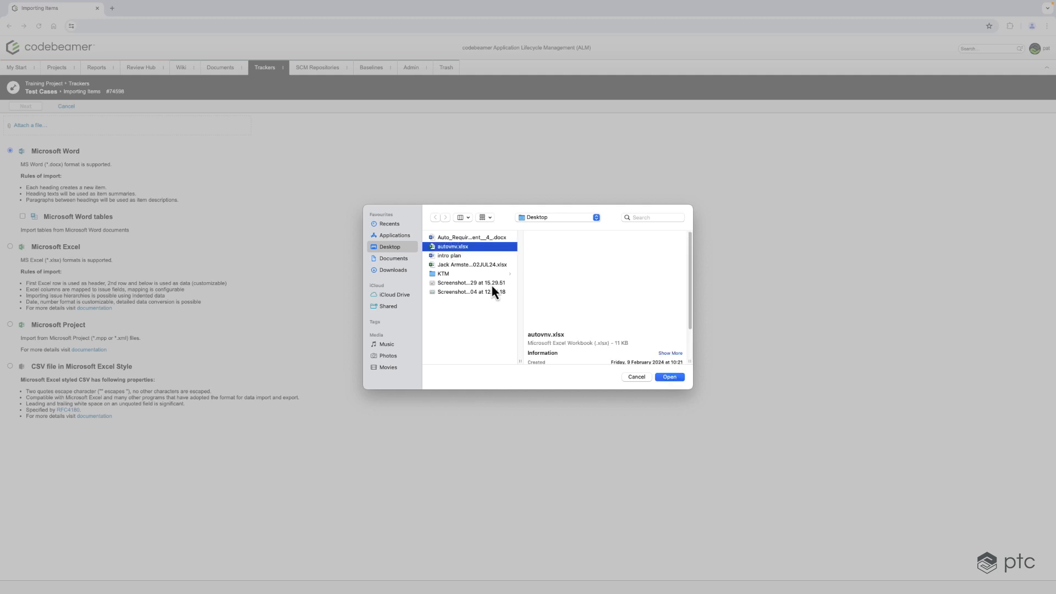
left_click(671, 379)
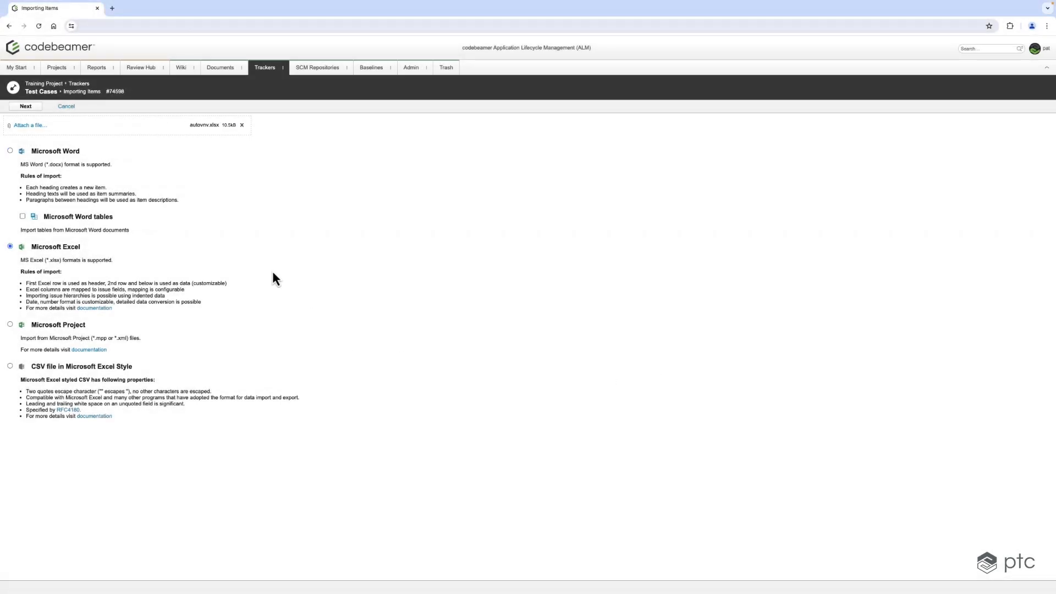
left_click(32, 109)
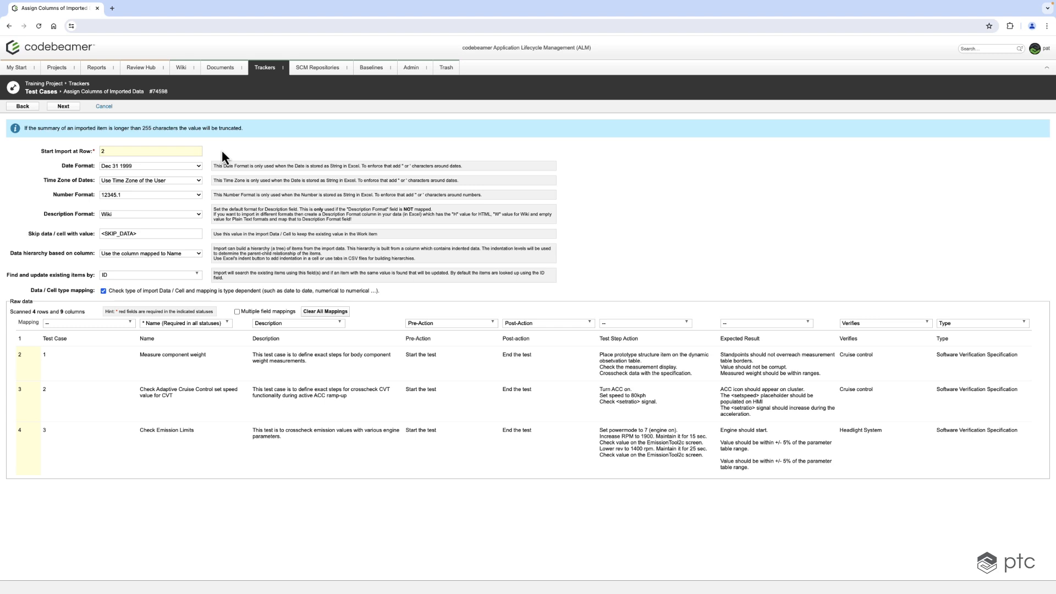
- Review the available date formats, time zones of dates and number formats for the imported data
left_click(199, 166)
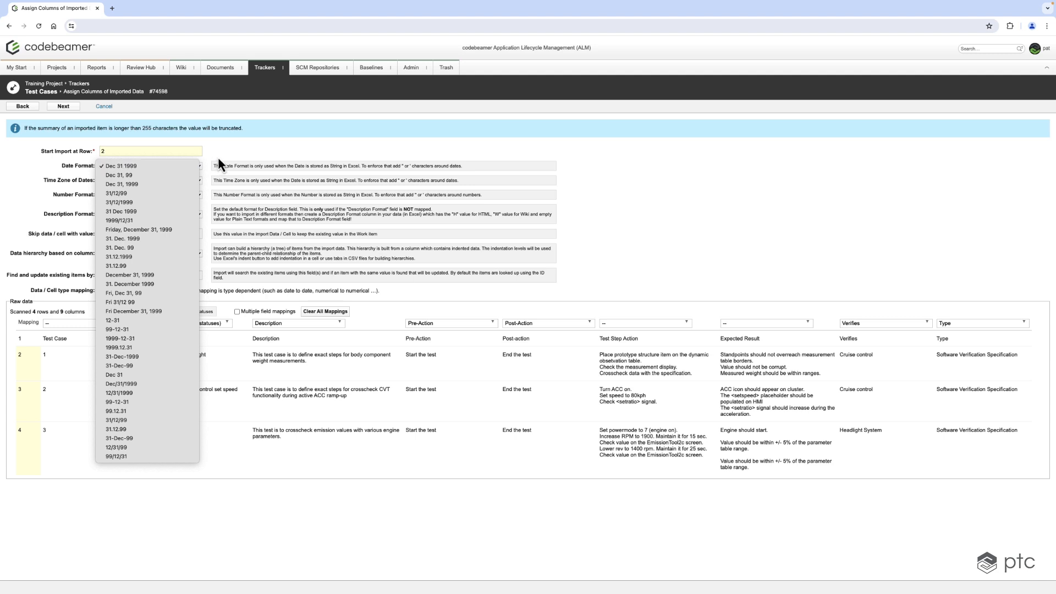
left_click(218, 157)
left_click(183, 182)
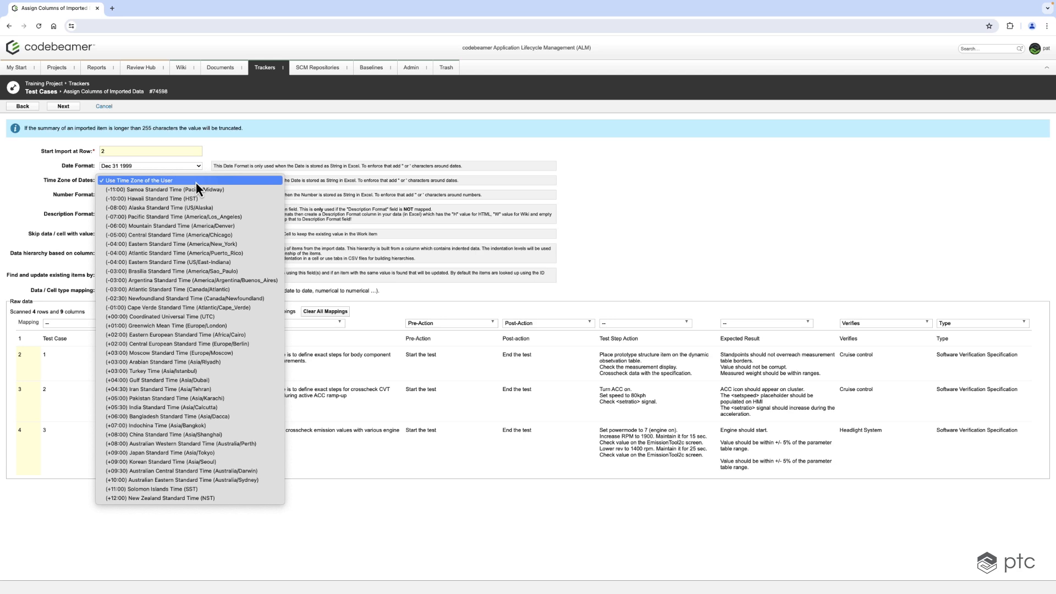
left_click(247, 150)
left_click(183, 200)
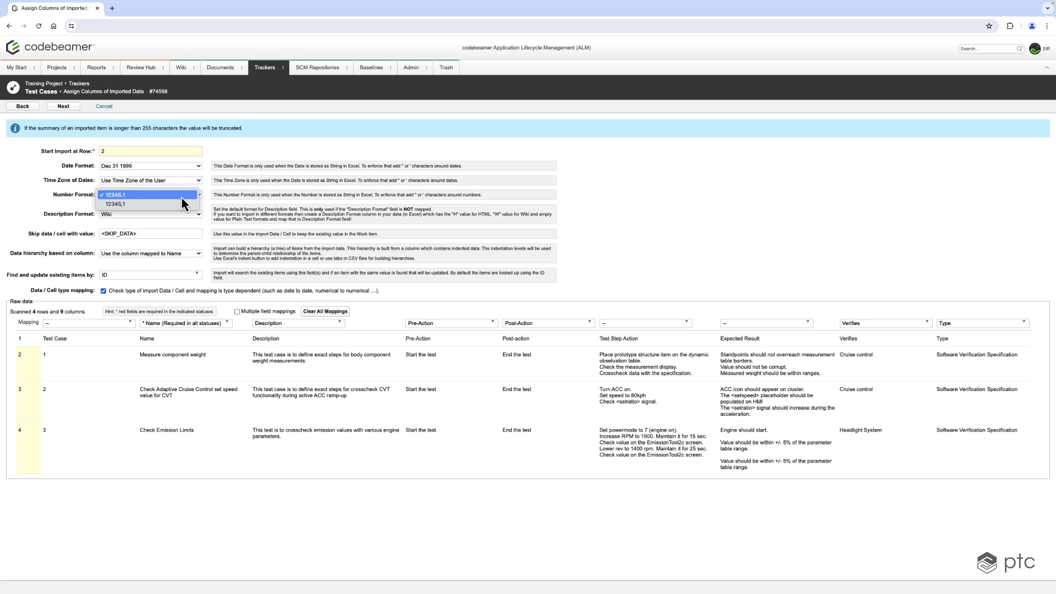
left_click(197, 194)
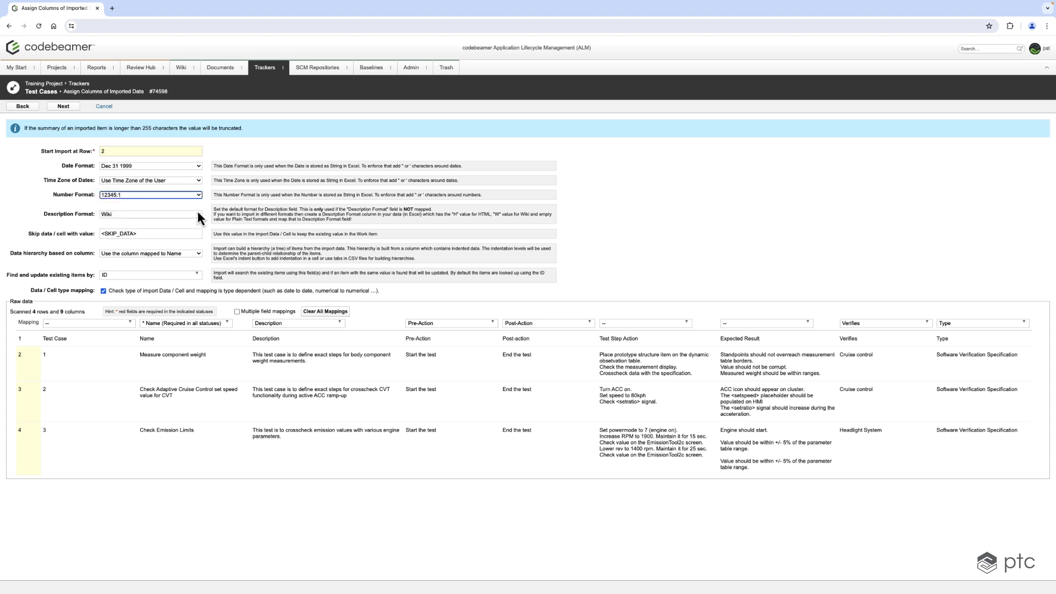
- Review the choices for description format, data hierarchy column and the field used to find and update existing items
left_click(193, 217)
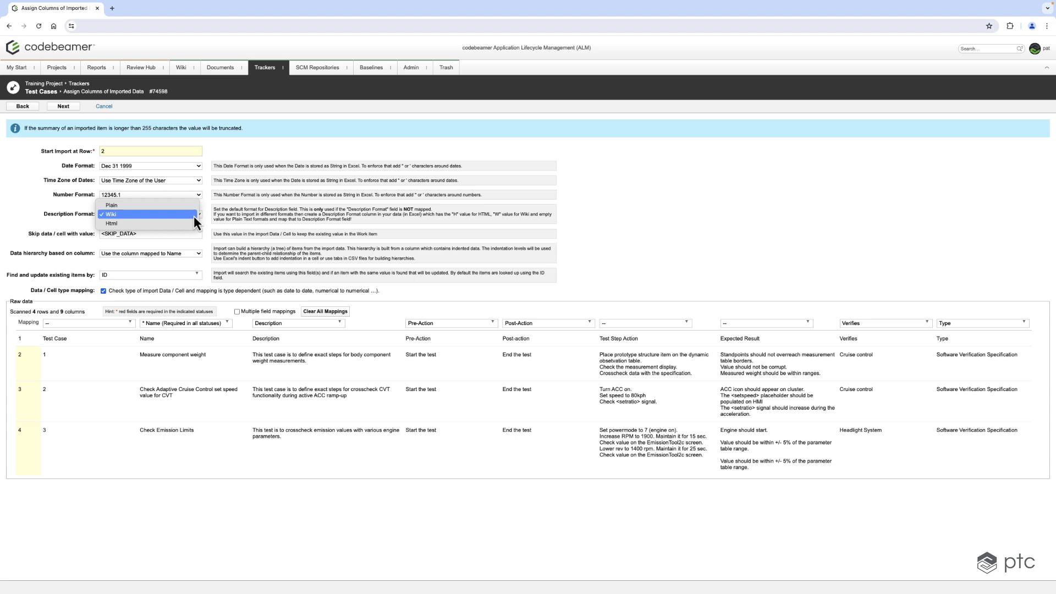
left_click(193, 216)
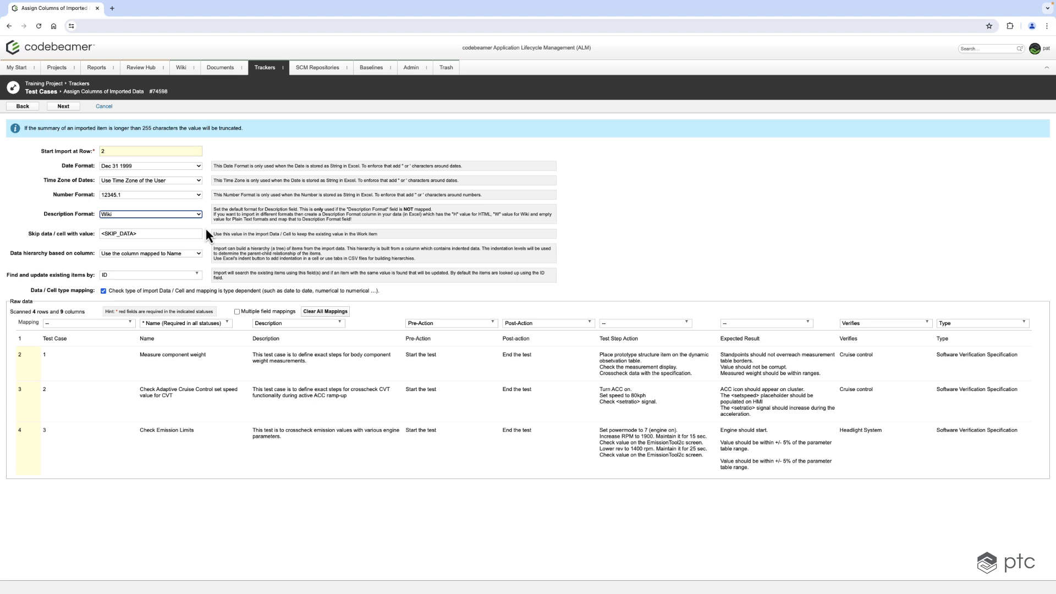
left_click(198, 254)
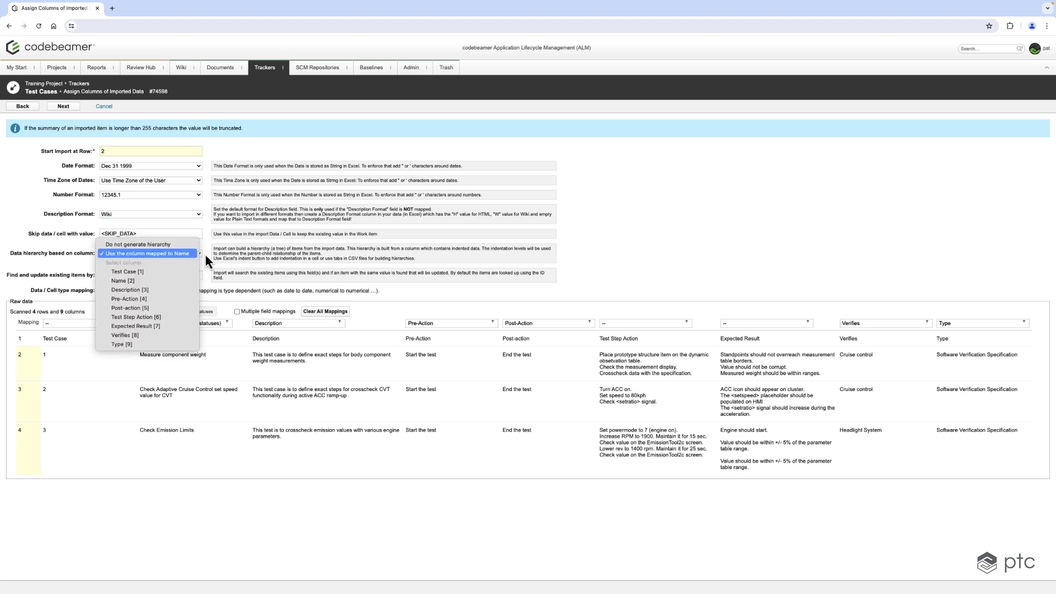
left_click(206, 254)
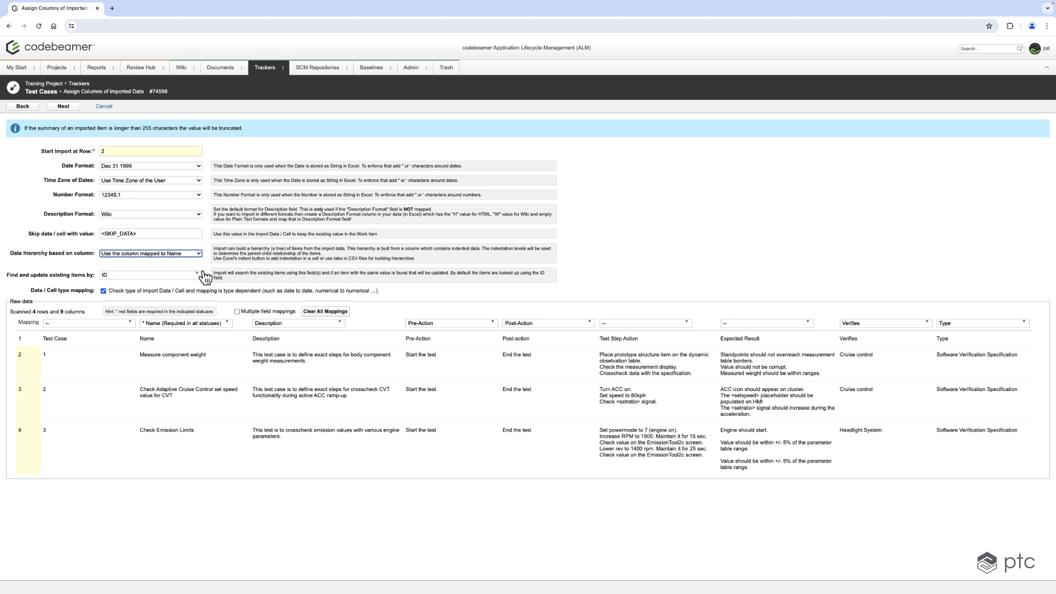
left_click(199, 274)
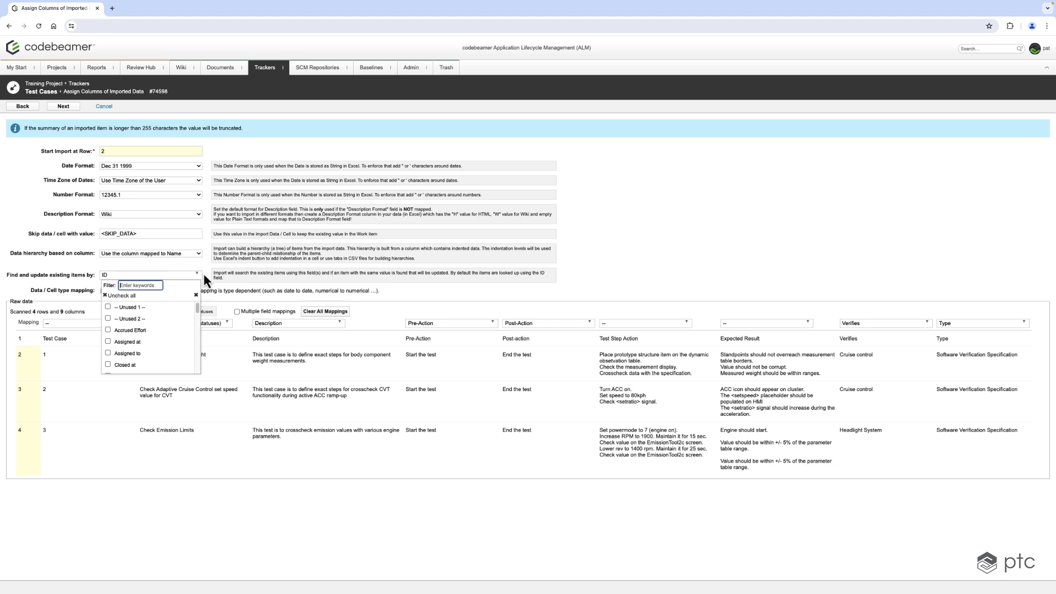
left_click(205, 271)
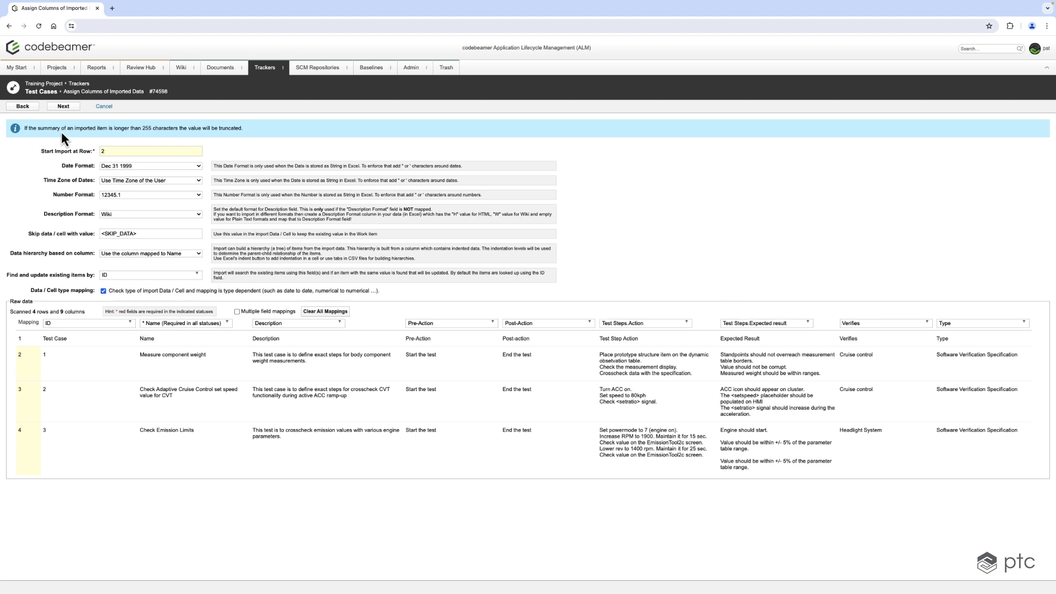
- Accept the column mappings, continue to the field conversions, and review the options for status mapping and empty cells of new items
left_click(67, 108)
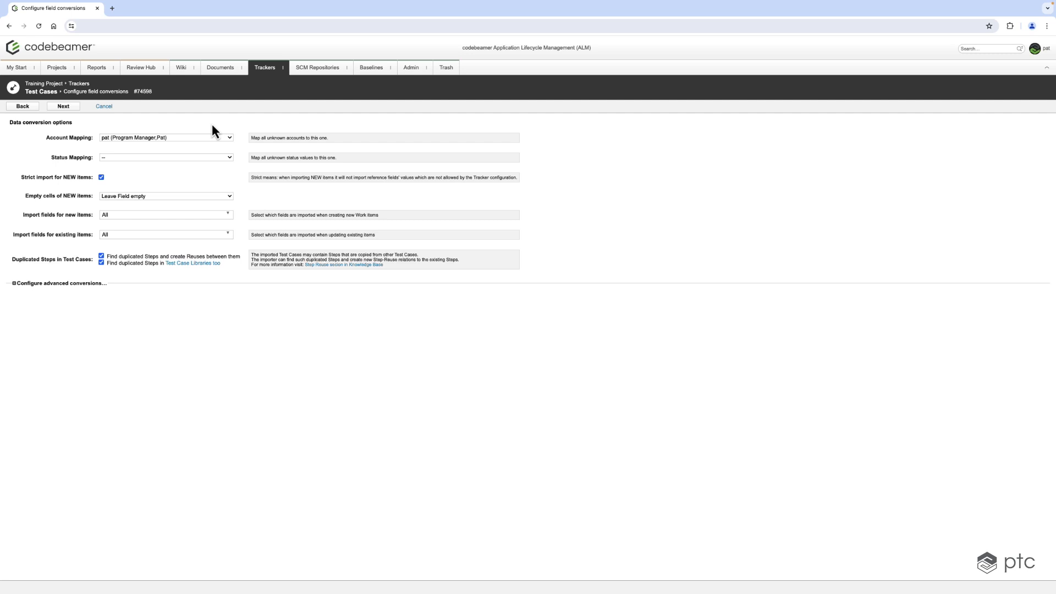
left_click(217, 158)
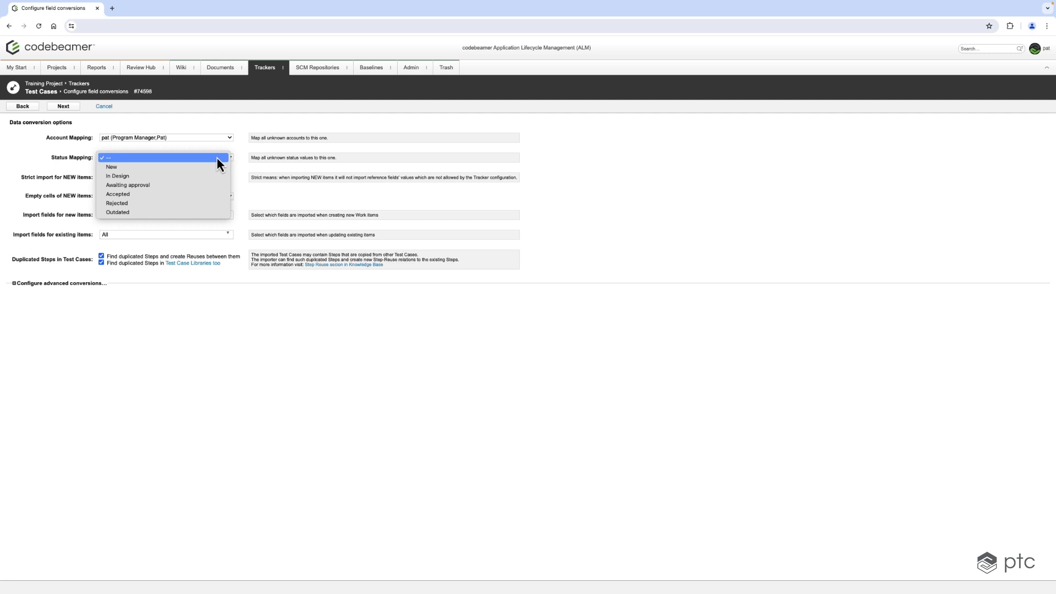
left_click(245, 159)
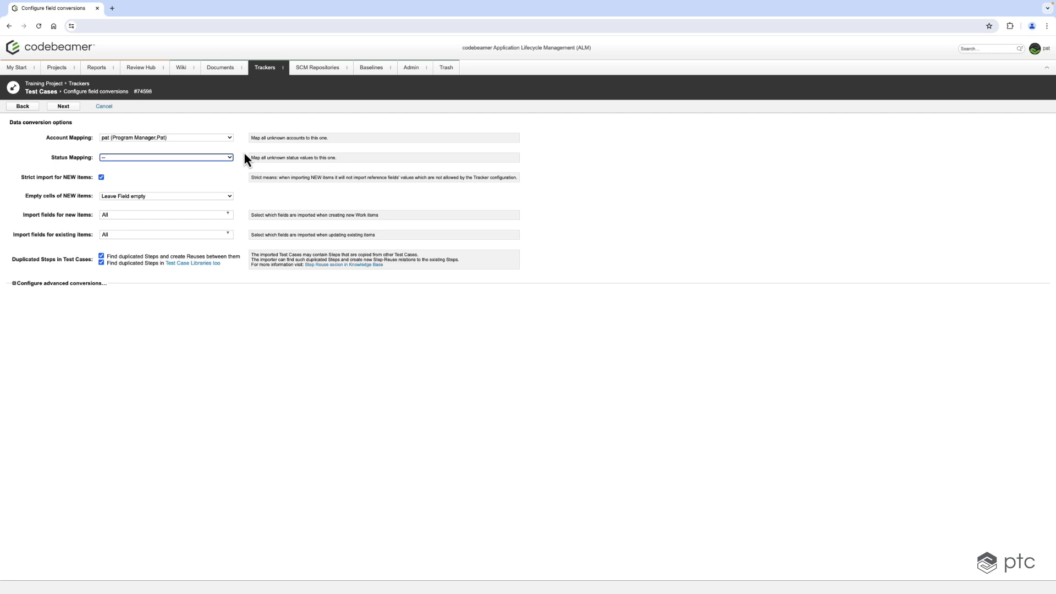
left_click(244, 154)
left_click(228, 197)
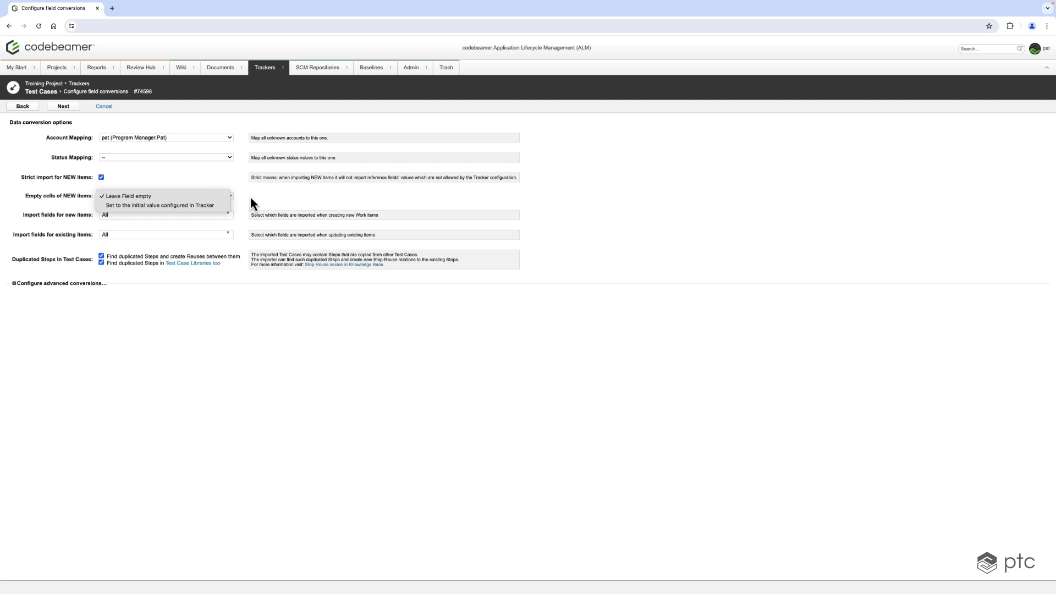
left_click(250, 196)
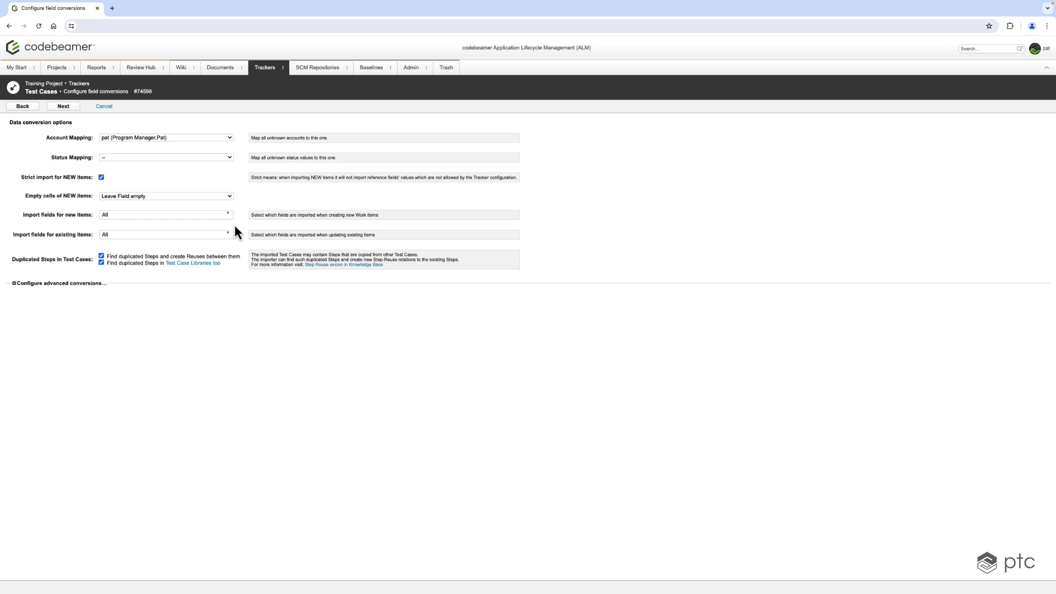
- Set the advanced conversion of the Test Steps.Action column to Splitter, split by Line end, and continue to the import preview
left_click(39, 283)
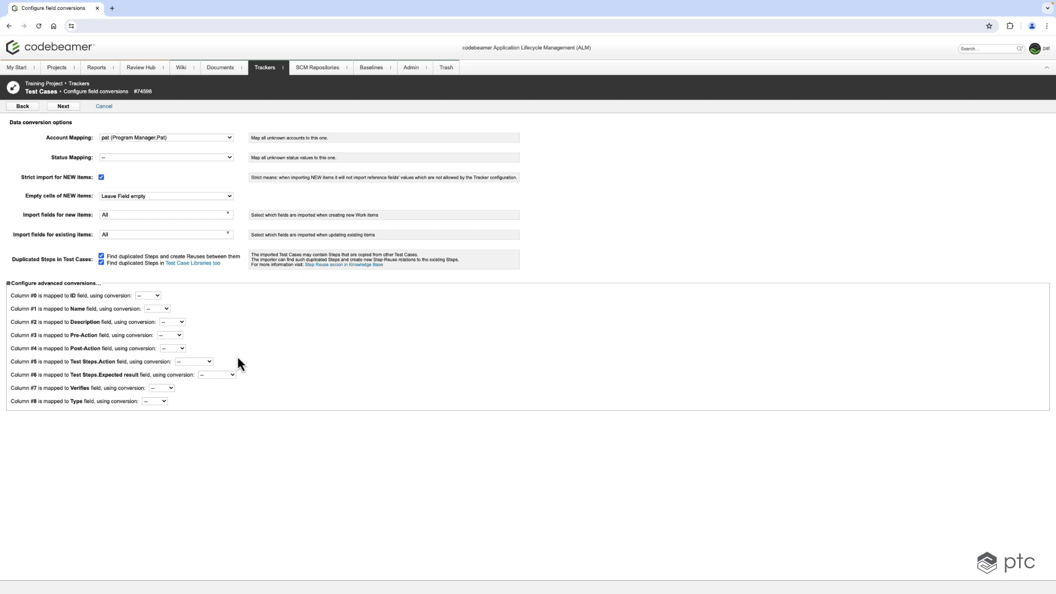
left_click(210, 362)
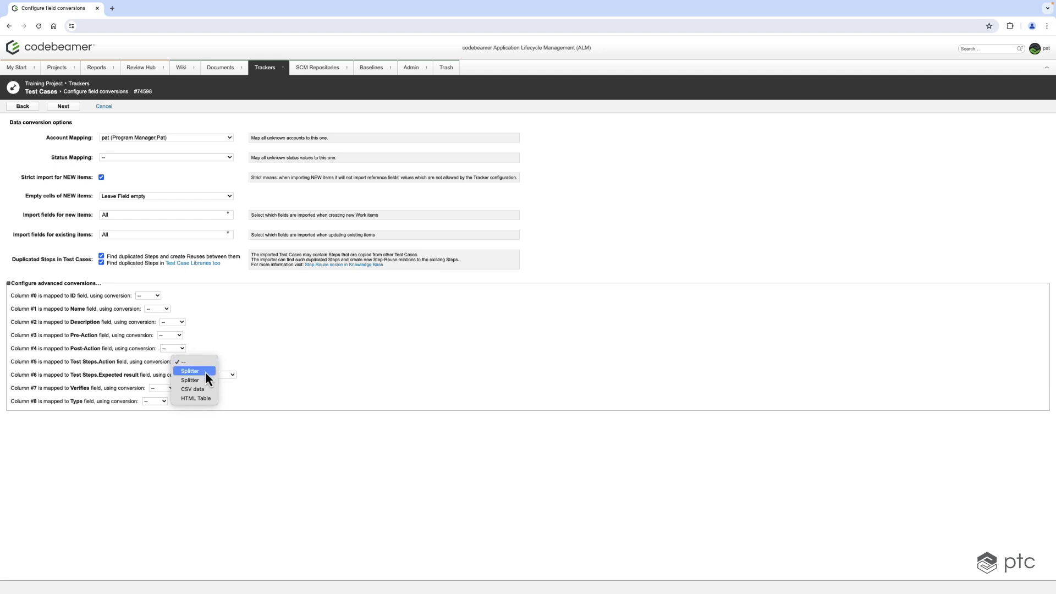
left_click(206, 373)
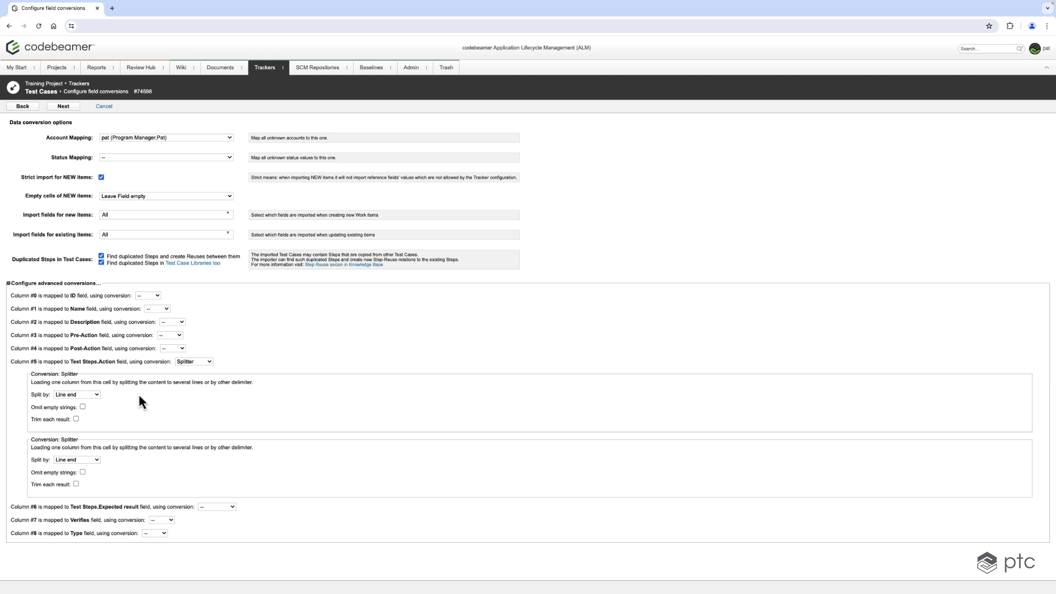
left_click(98, 395)
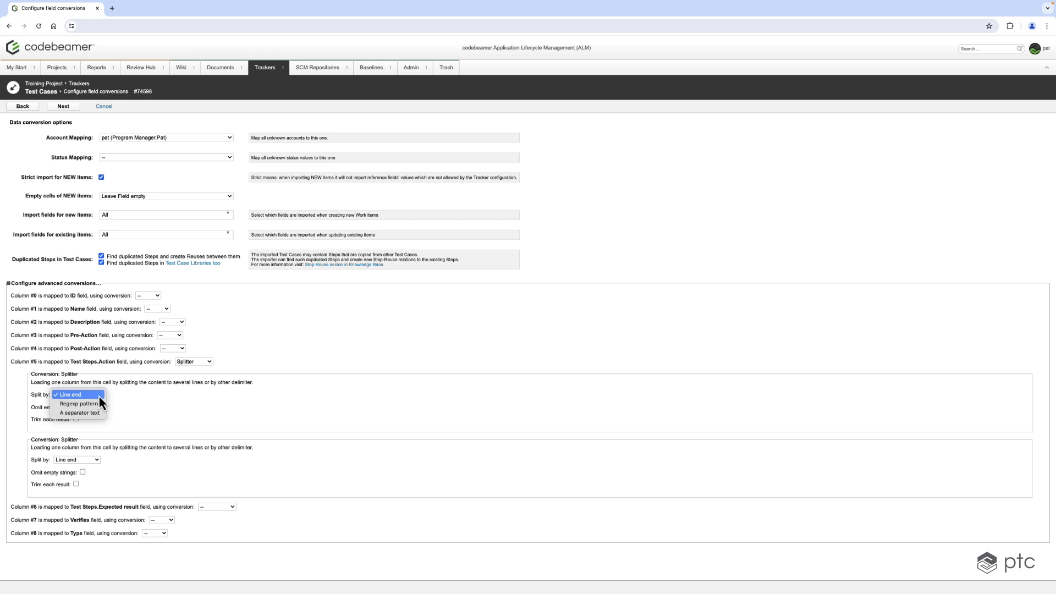
left_click(99, 396)
left_click(67, 108)
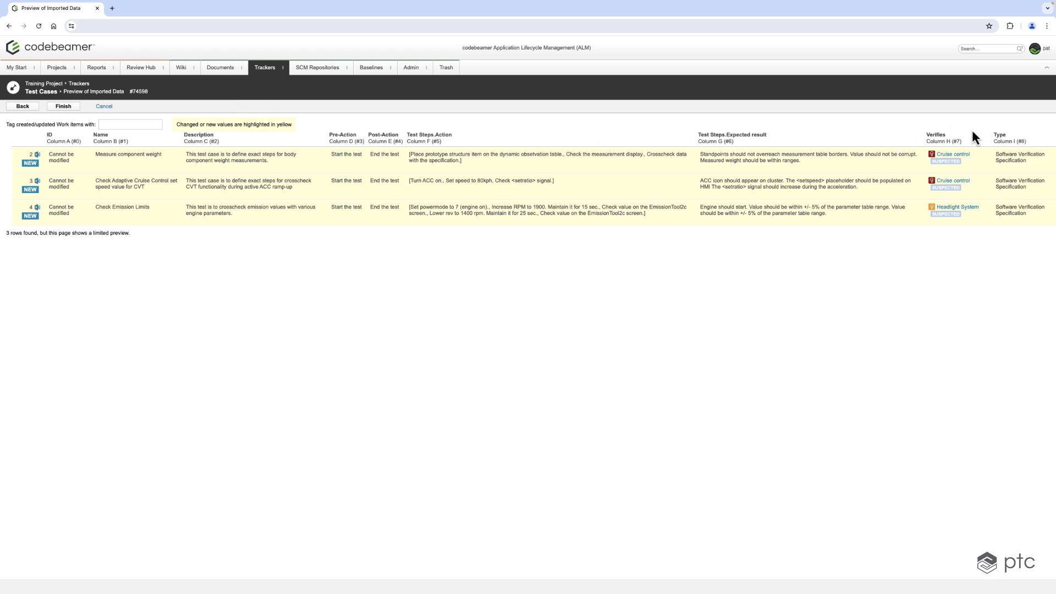
- Check the expected results and Verifies references in the import preview, and finish importing the test cases
scroll(972, 132, "right", 1)
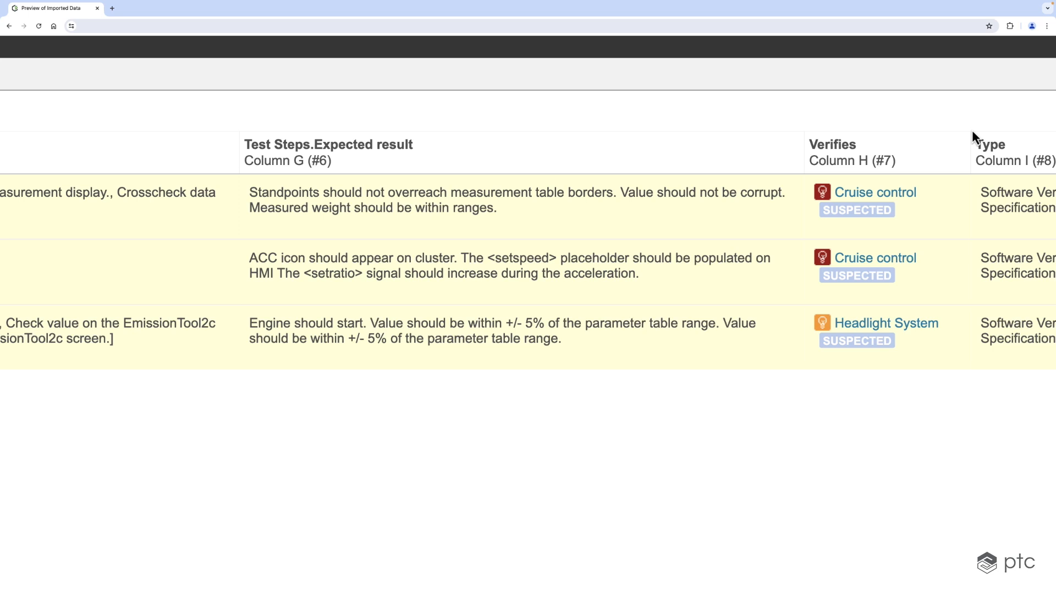
key("ctrl+0")
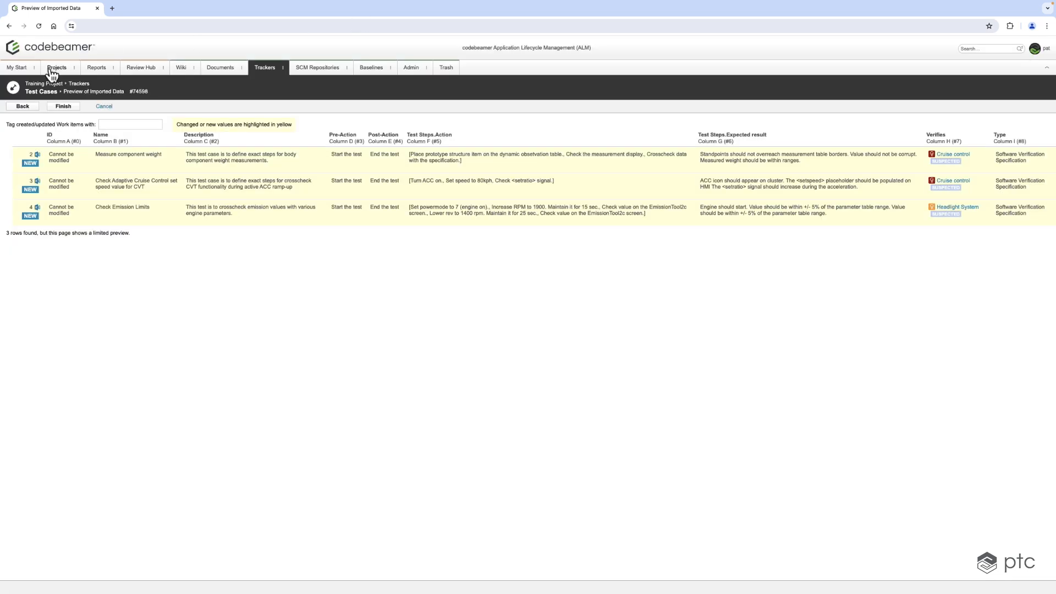
left_click(62, 108)
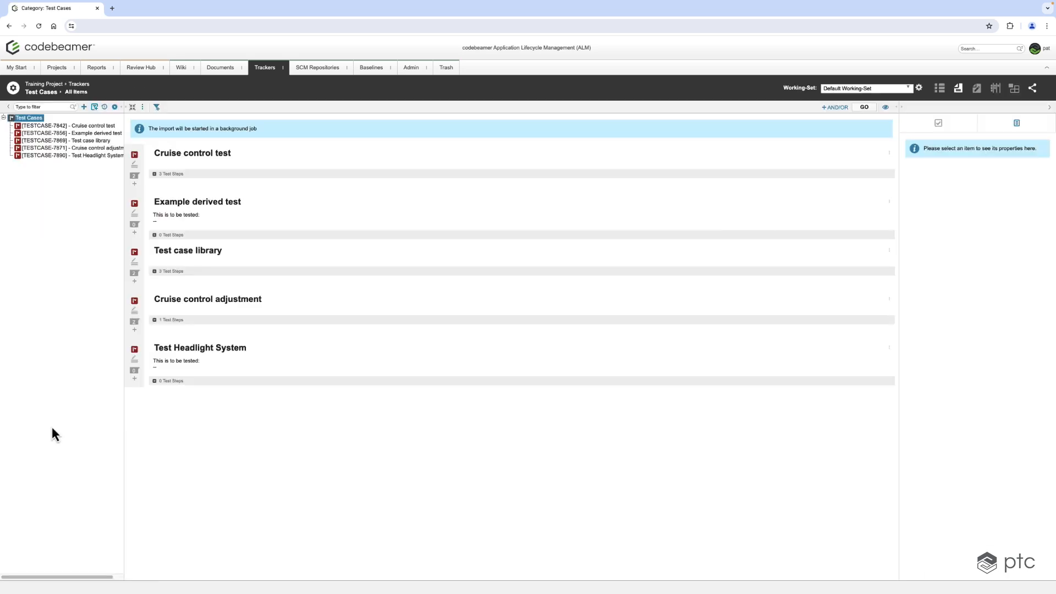